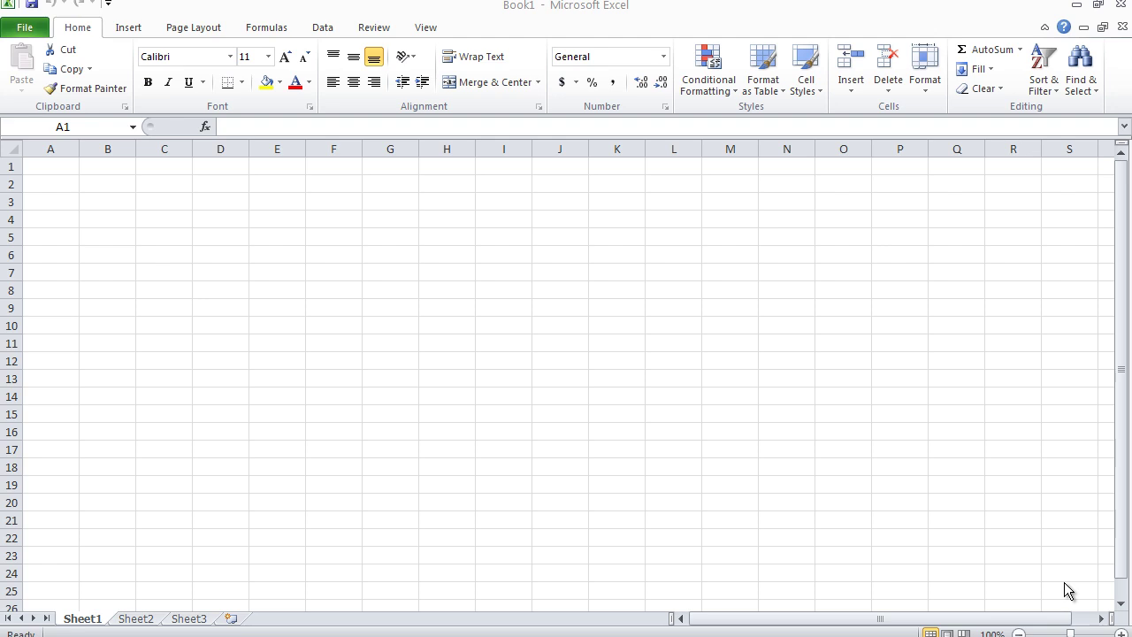
Step: Save the empty workbook under the name Book1 in the Youtube excel tutorials folder
click(26, 30)
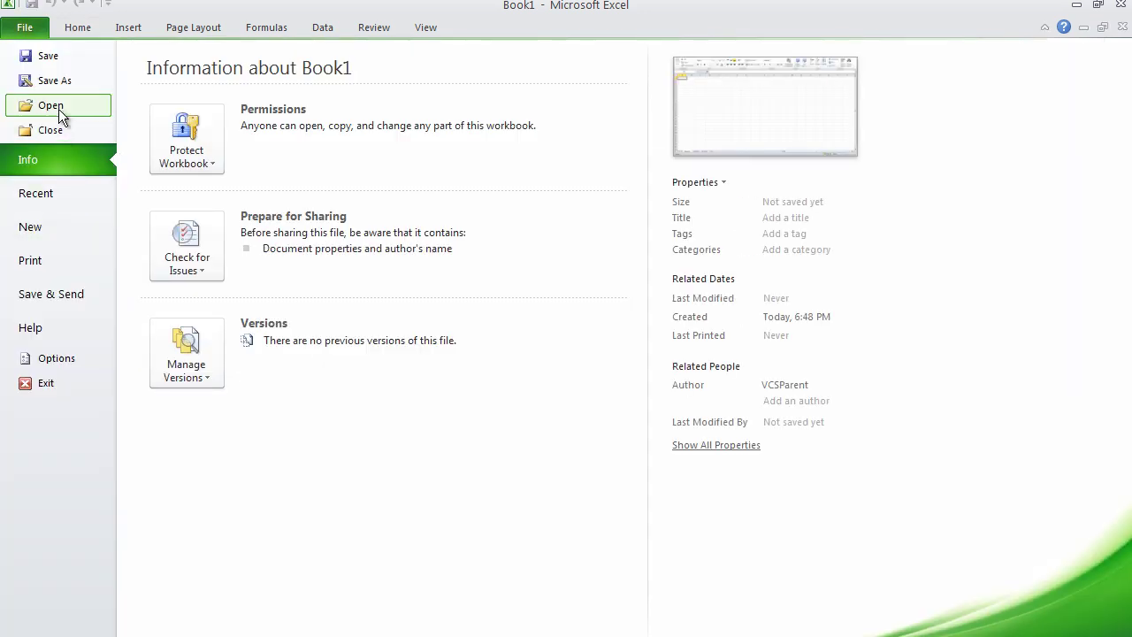
click(55, 81)
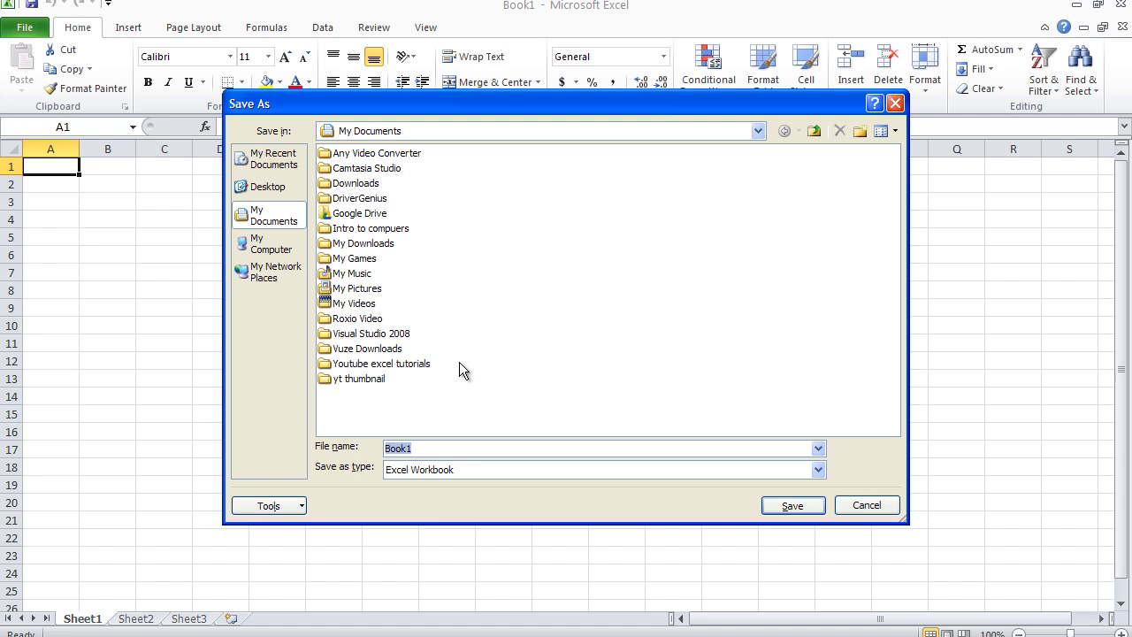
double_click(391, 363)
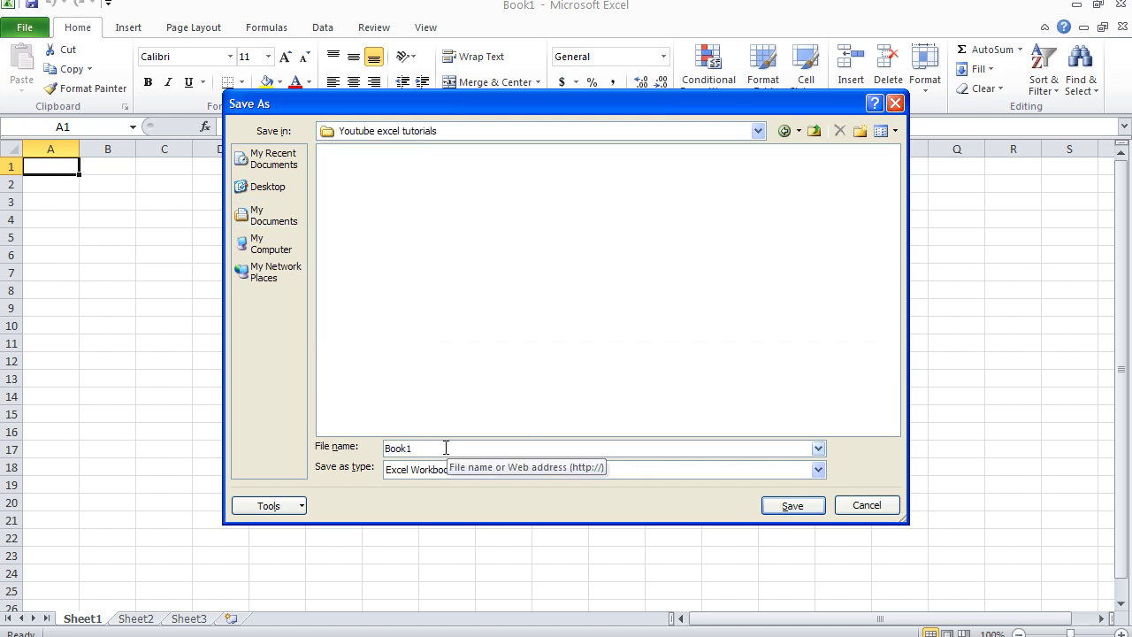
click(810, 507)
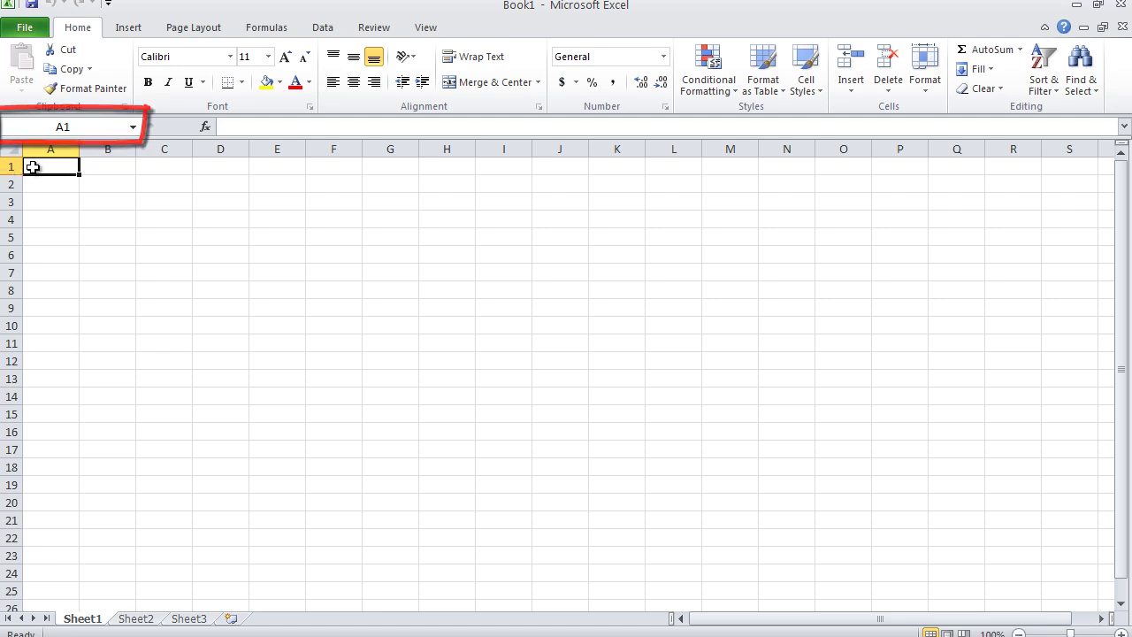
click(69, 127)
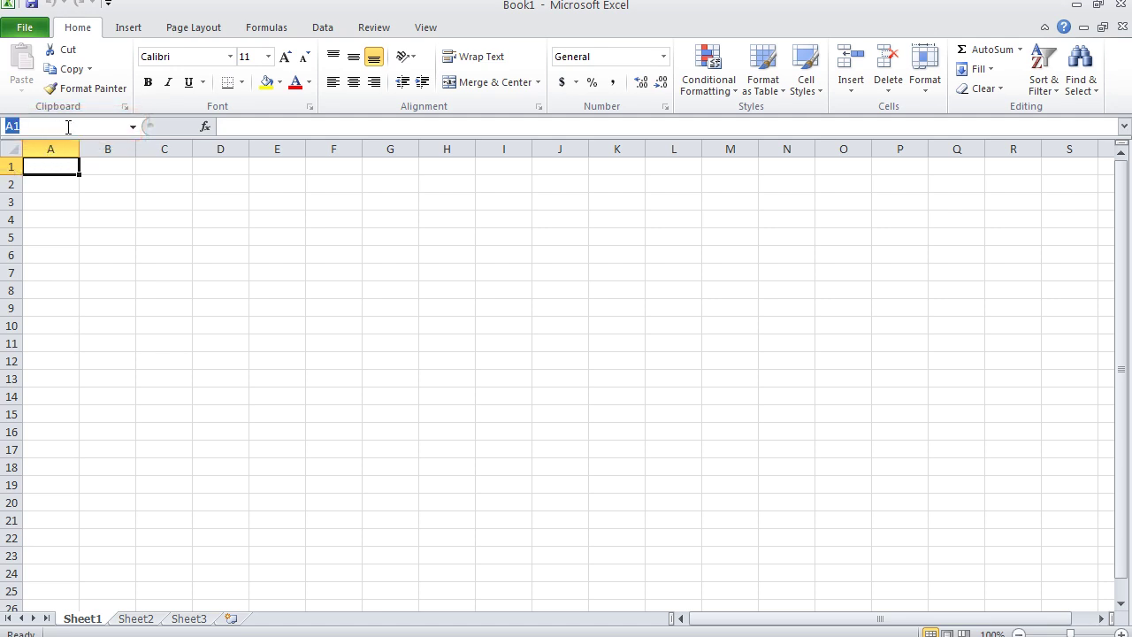
click(237, 235)
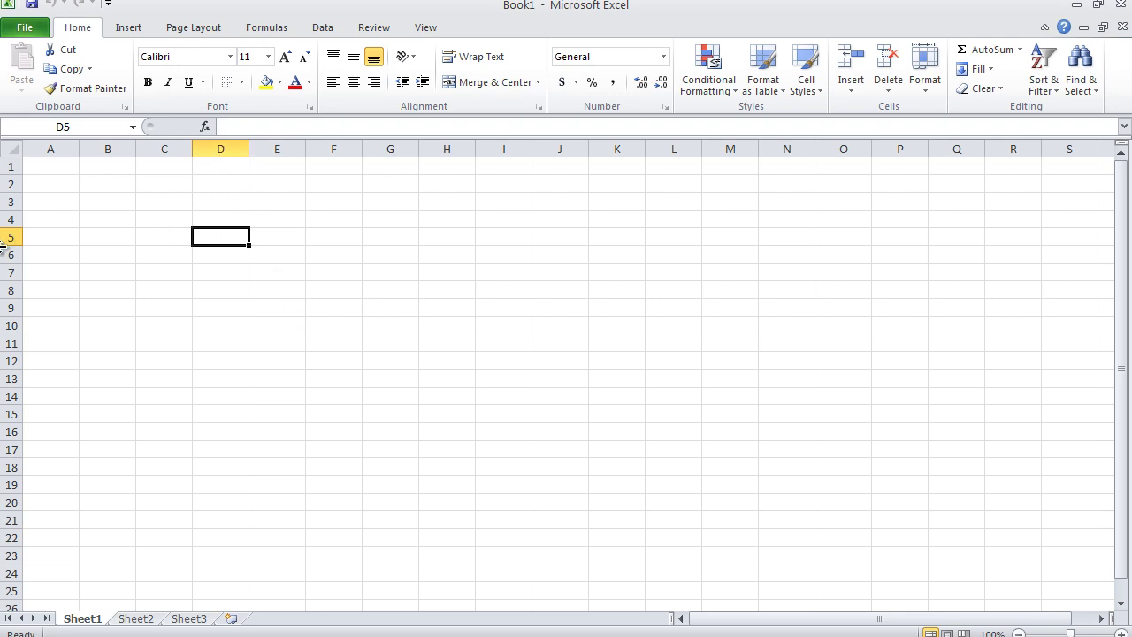
click(723, 363)
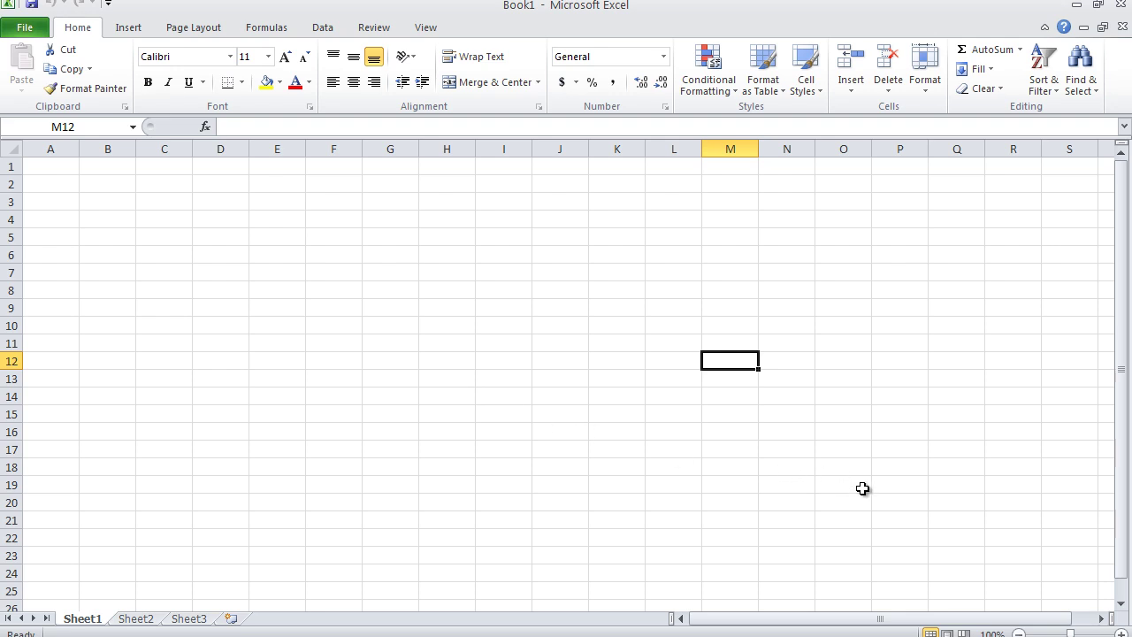
click(924, 520)
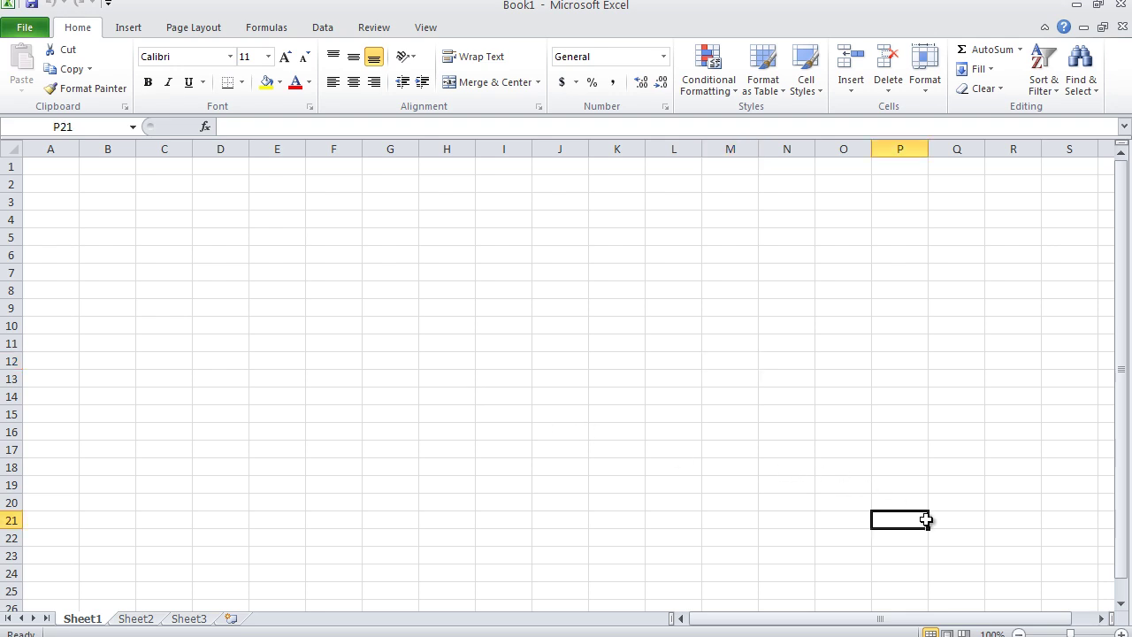
click(57, 168)
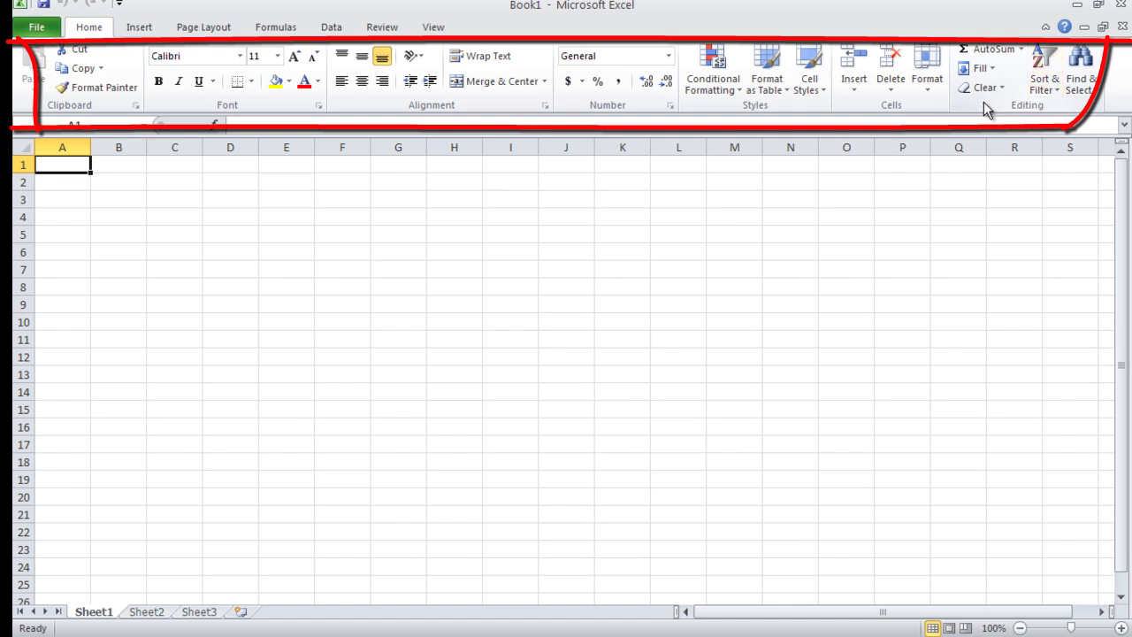
Step: Minimize the ribbon so only the tab names show above the Sheet1 grid
click(1044, 29)
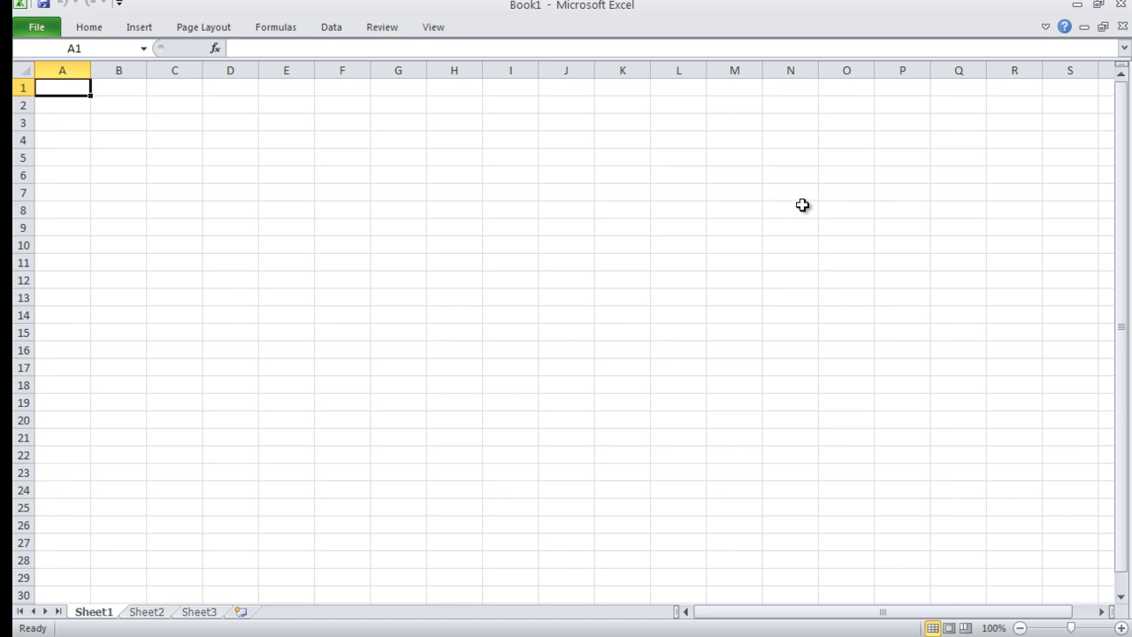
click(277, 49)
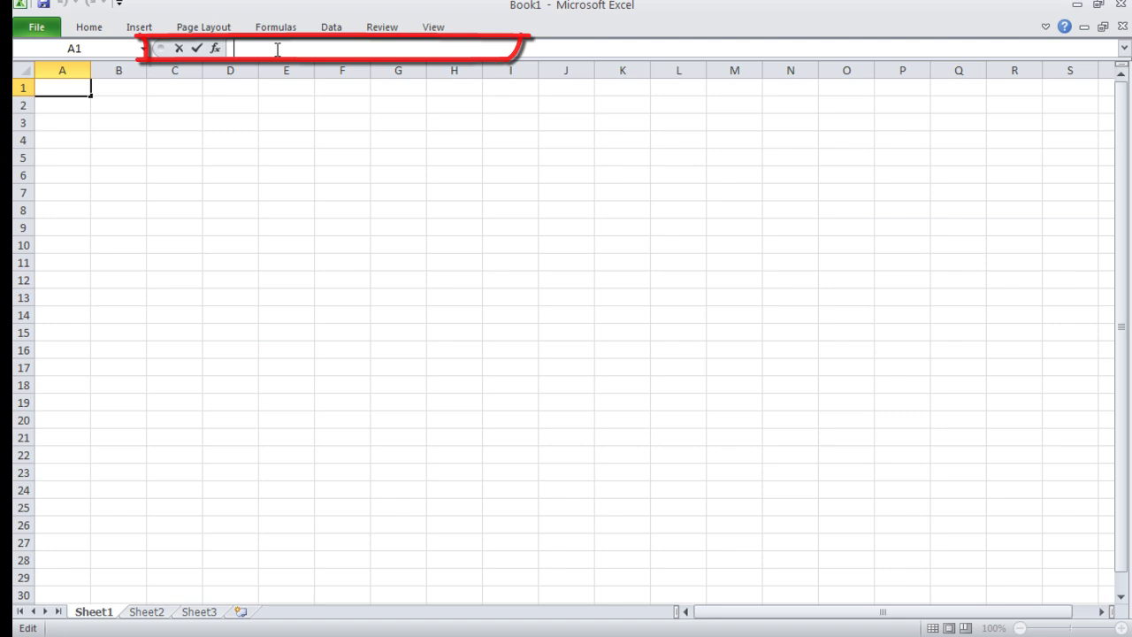
click(124, 88)
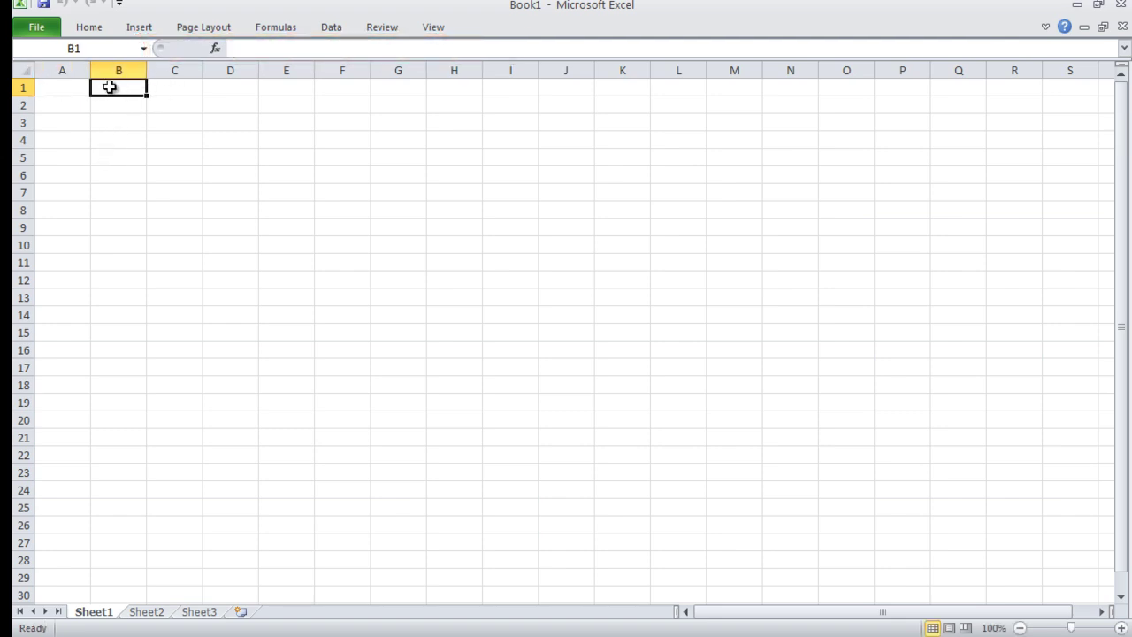
click(248, 48)
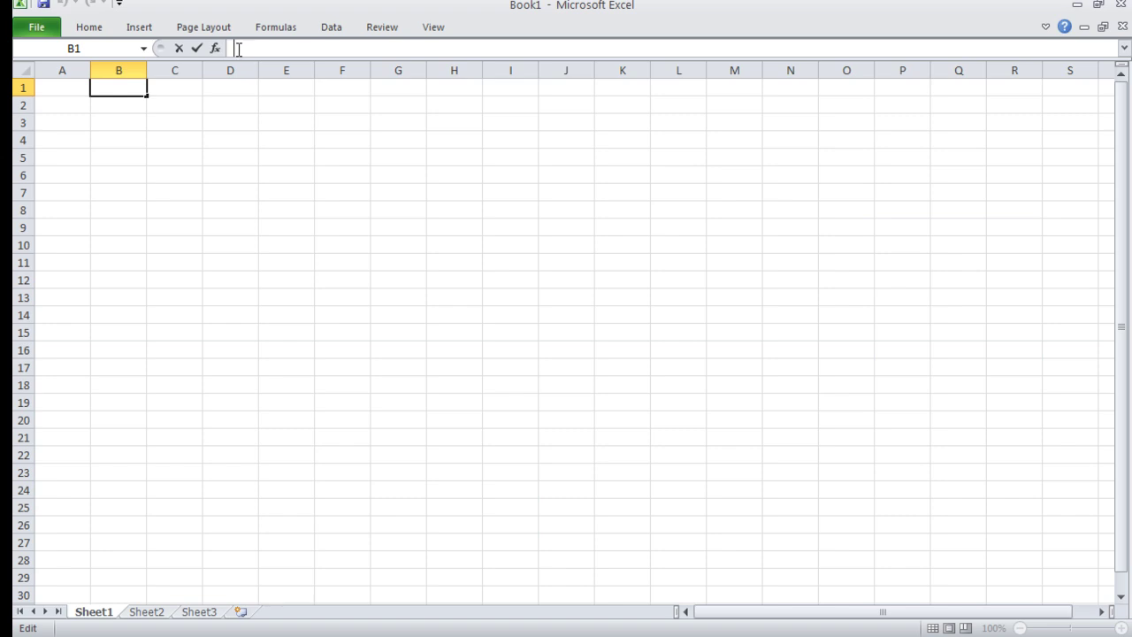
click(76, 90)
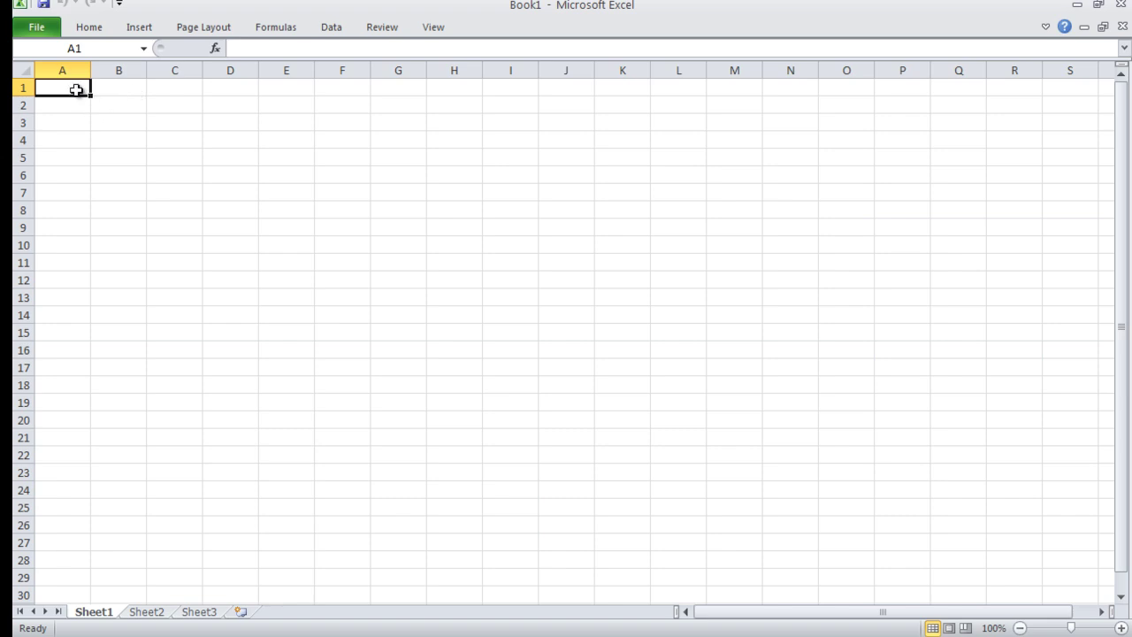
drag(79, 91, 45, 90)
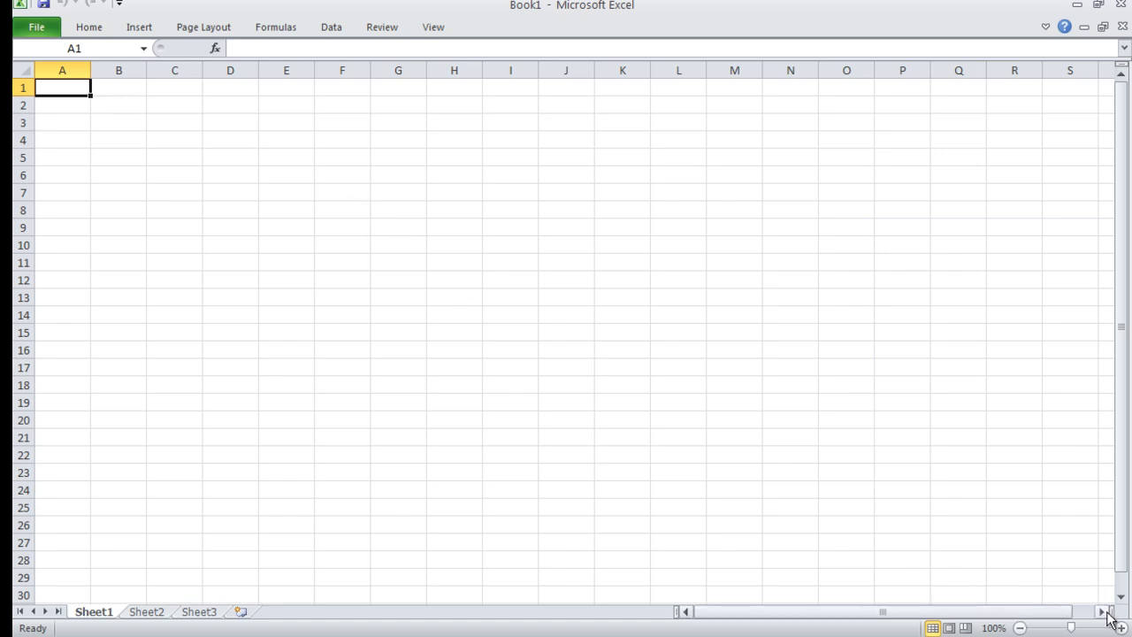
drag(1109, 612, 874, 610)
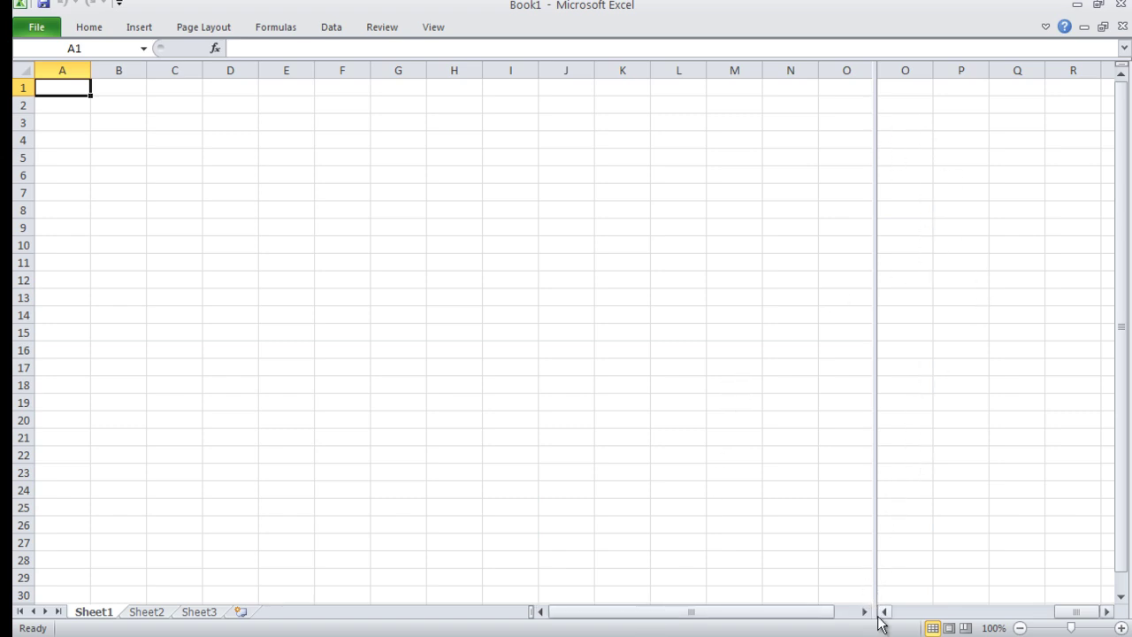
drag(872, 611, 1116, 612)
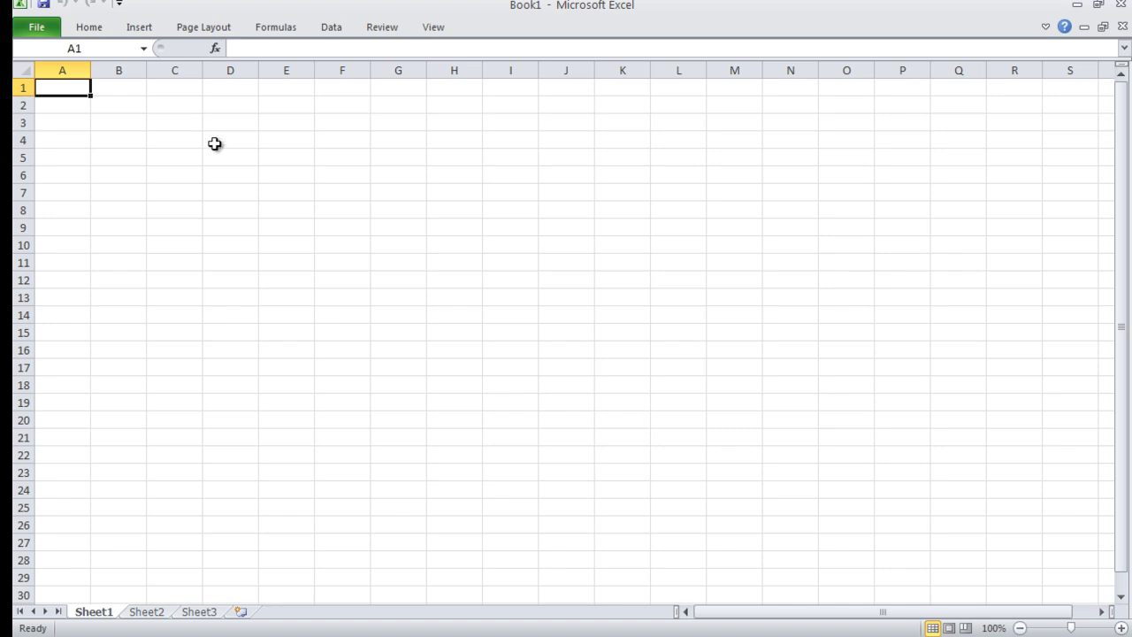
drag(794, 616, 703, 592)
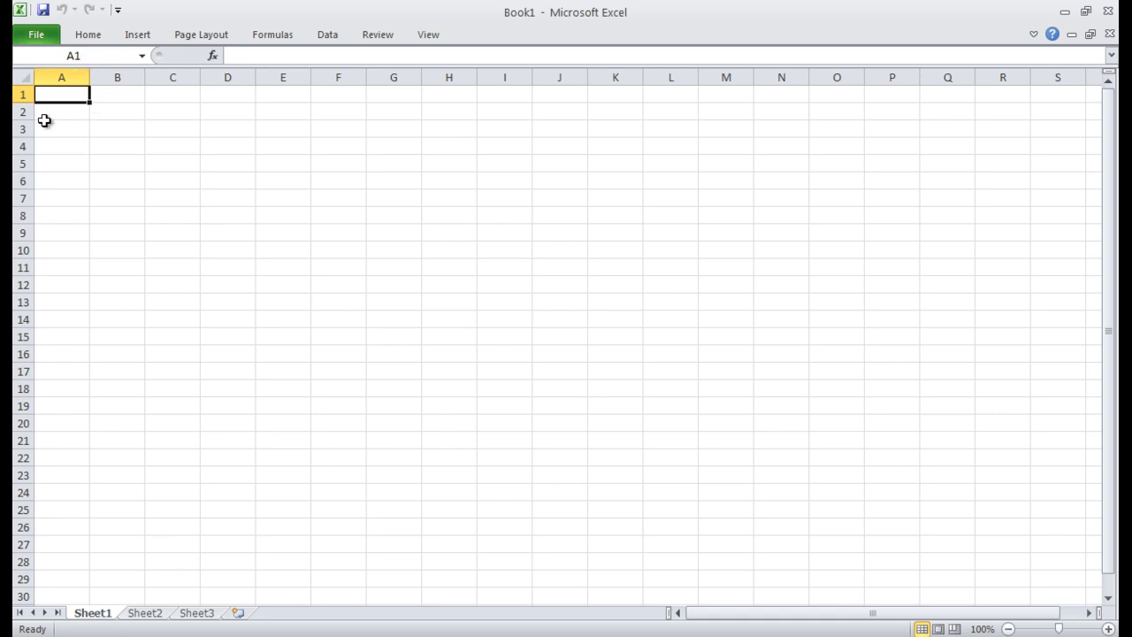
Step: Enter 'Thecomputertips Sale Report' in A1 and 'First Quarter Sales Report' in A2, leaving row 3 blank
click(234, 59)
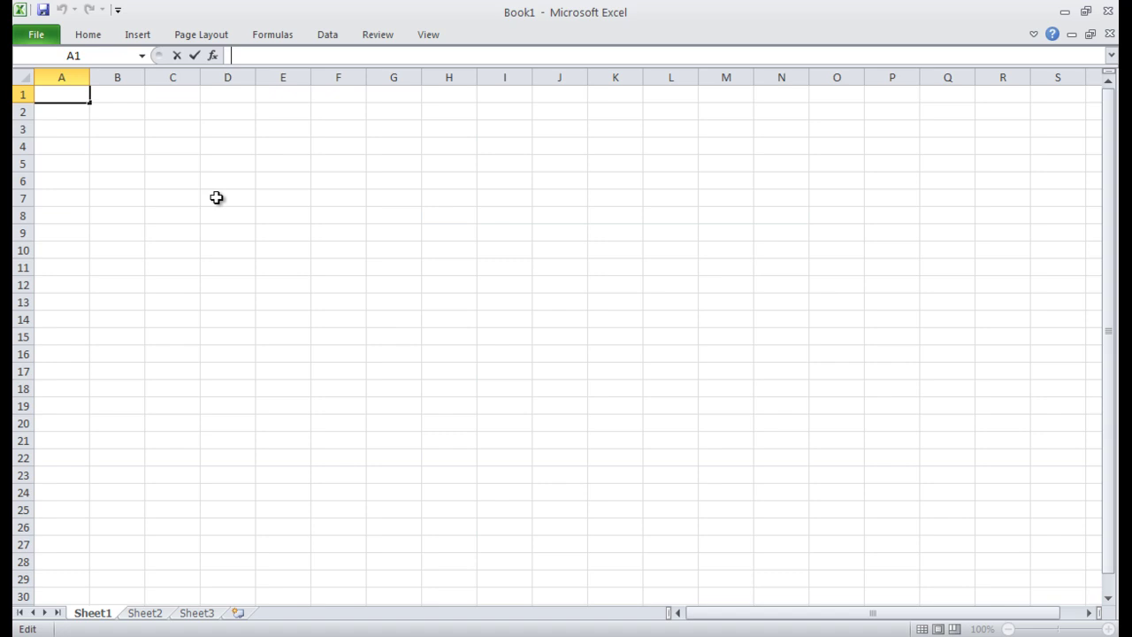
text(Thecom)
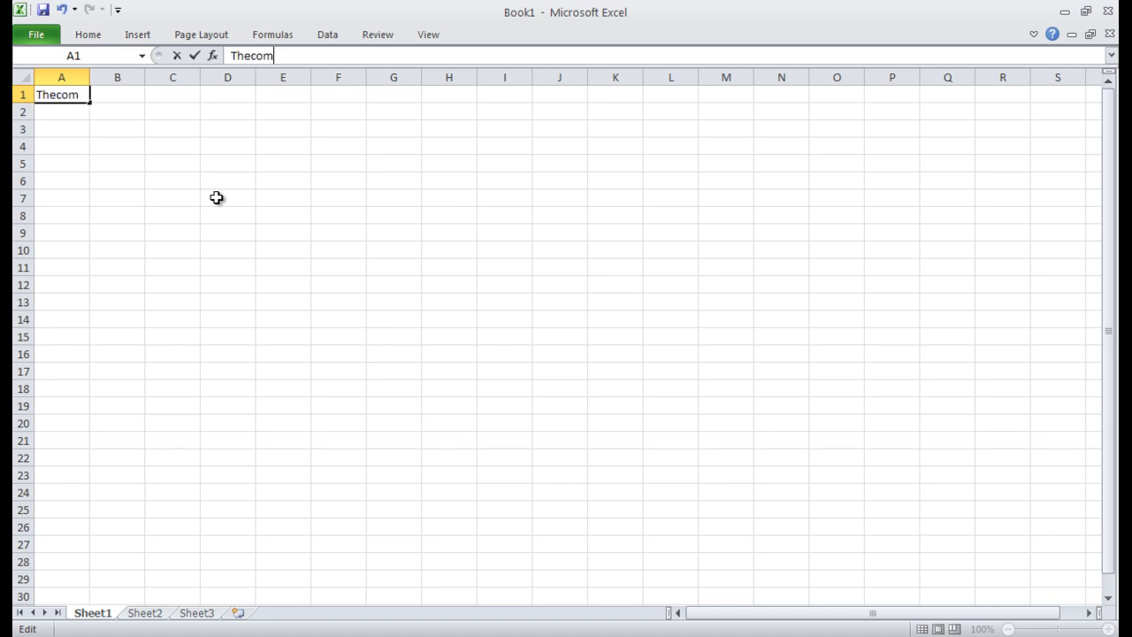
text(putertips Sale Report)
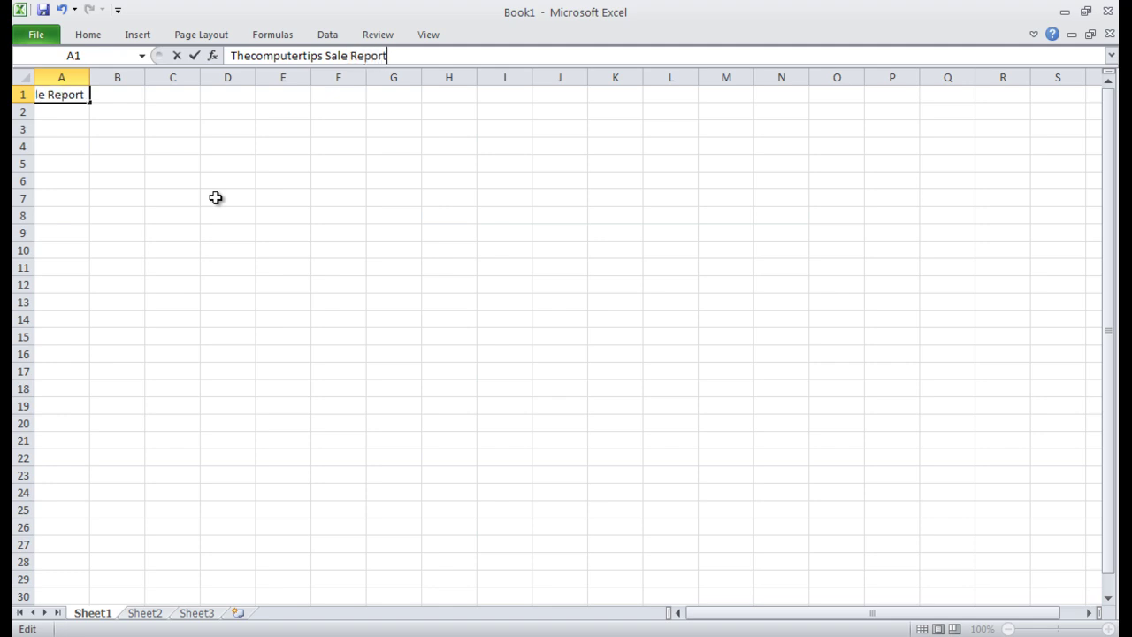
key(Return)
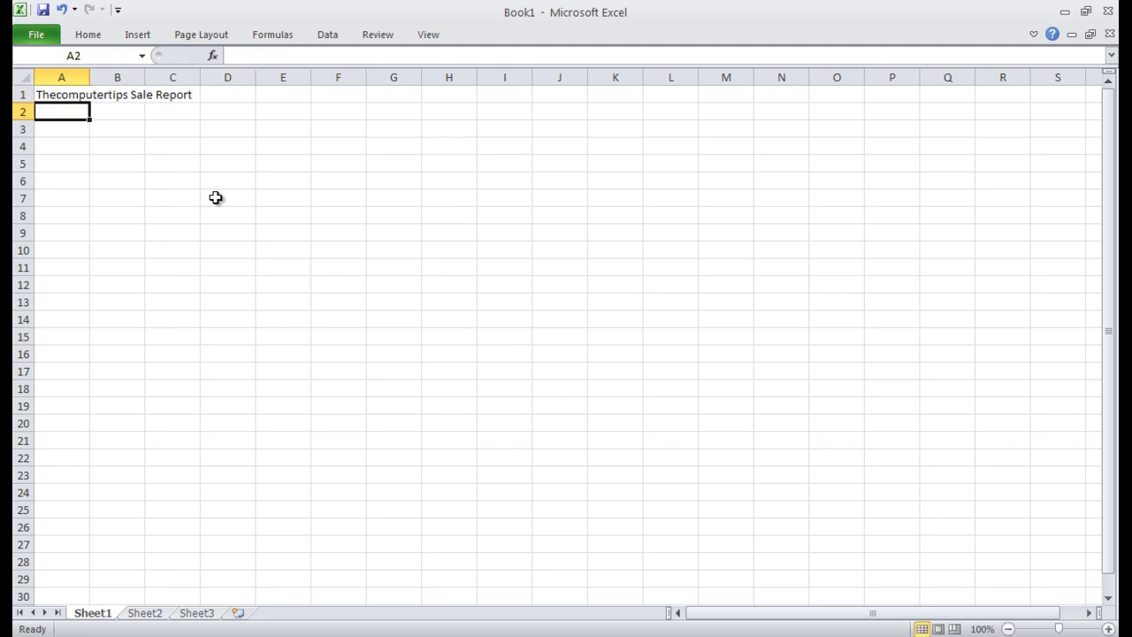
click(265, 56)
text(Fi)
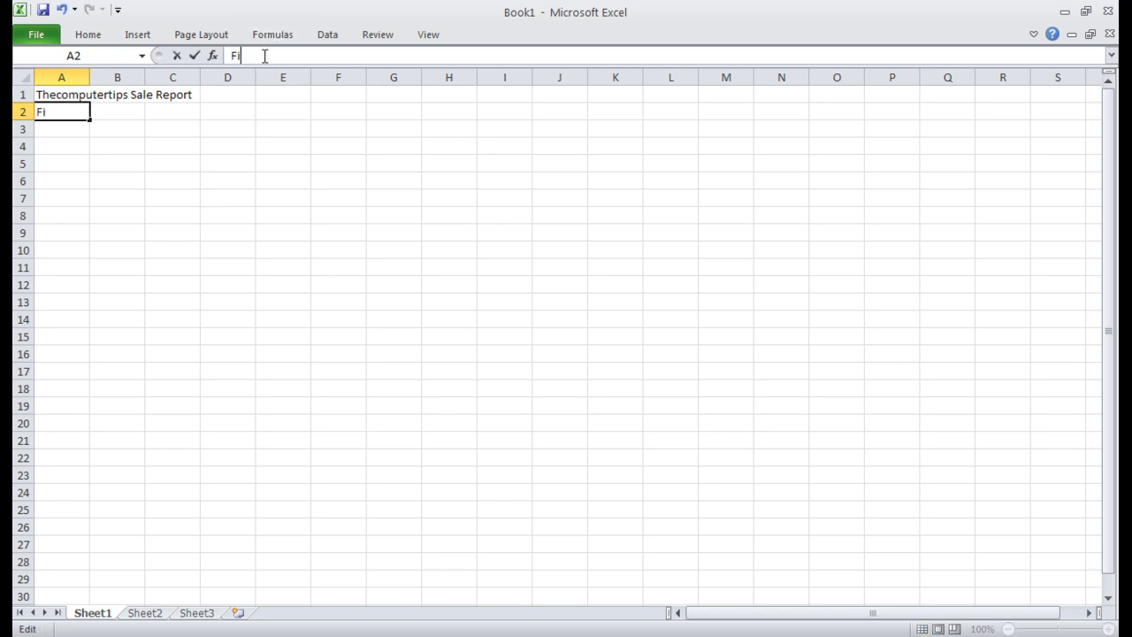
text(rst Quarte)
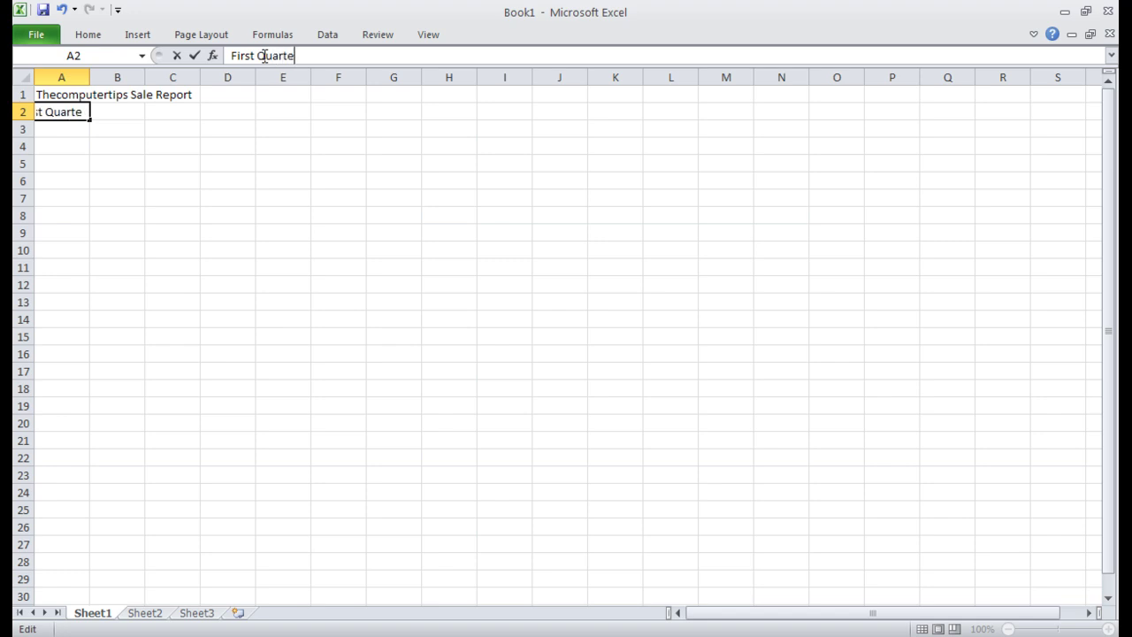
text(r Sales Report)
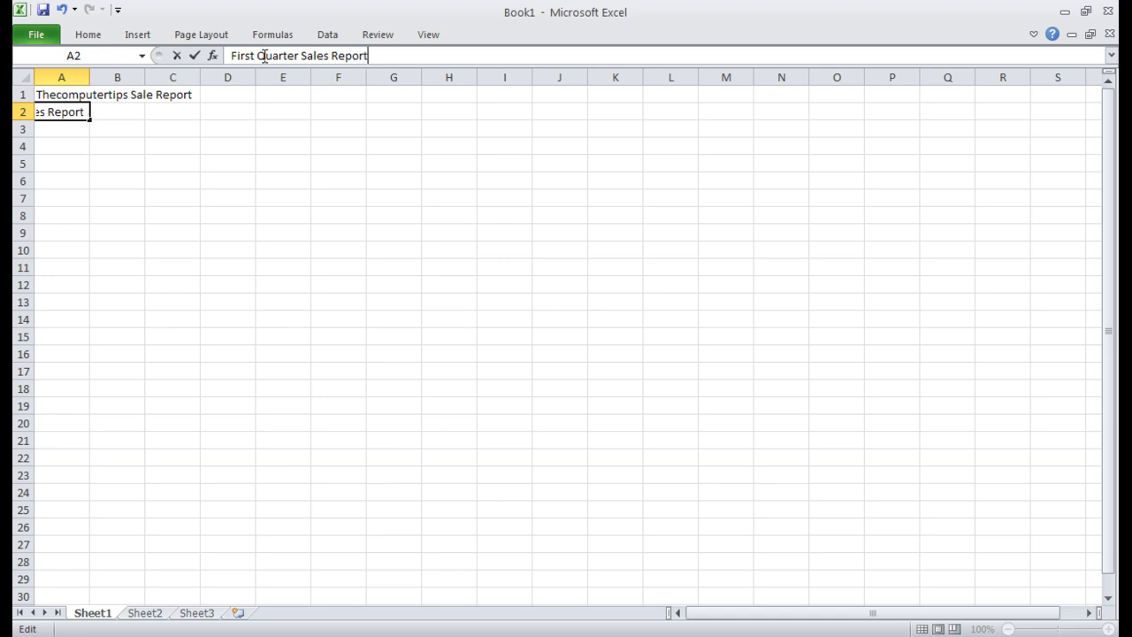
key(Return)
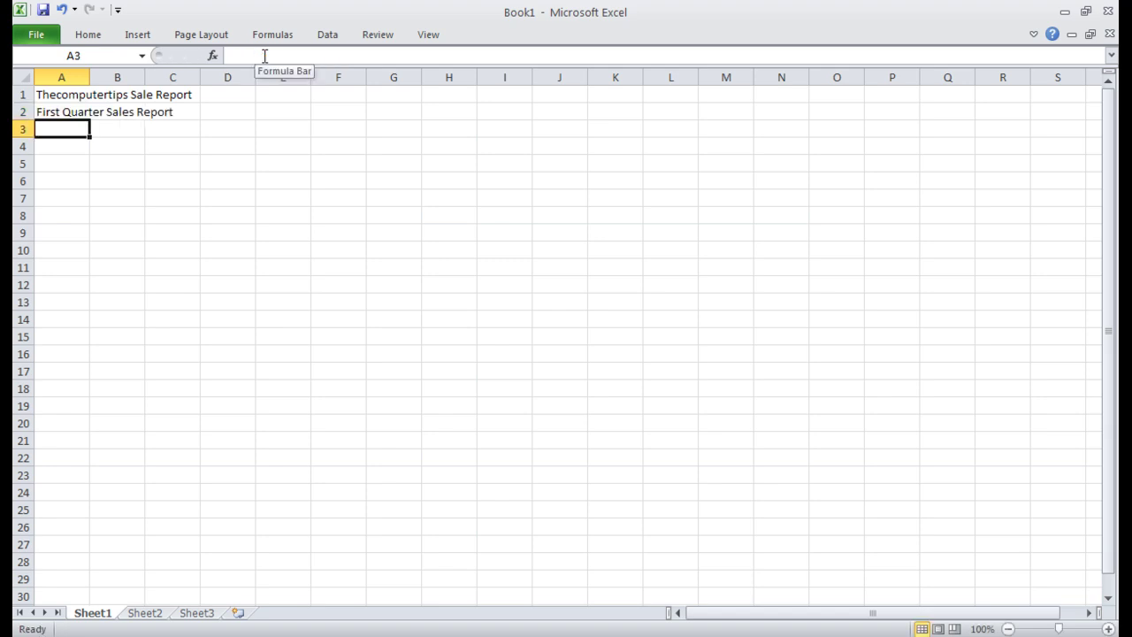
key(Return)
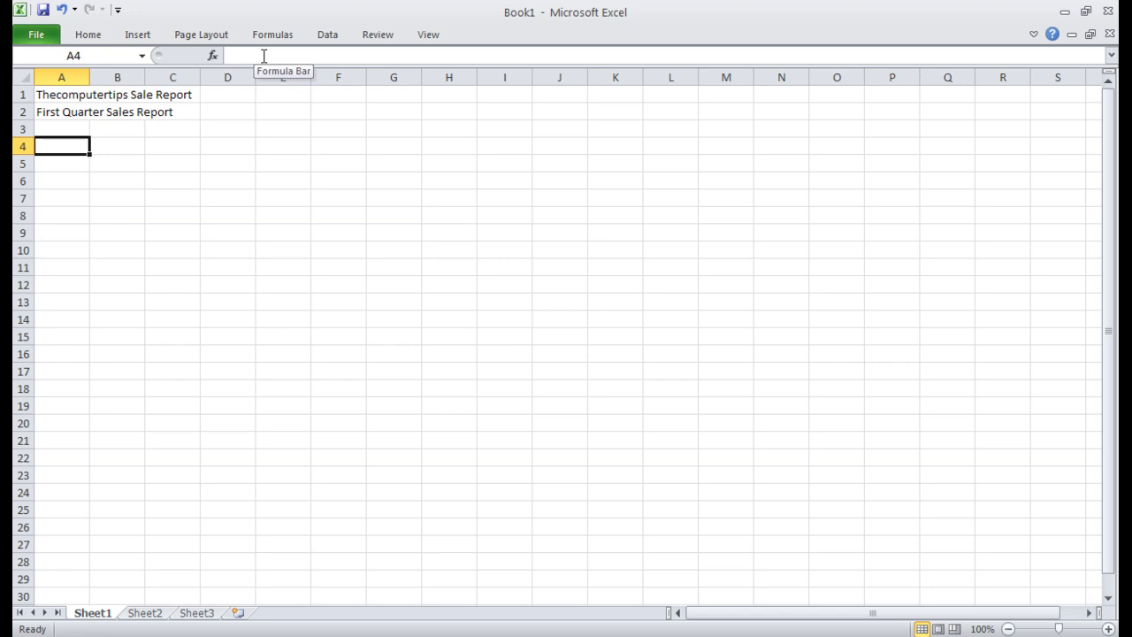
Step: Enter Headset in A4 and Holster in A5, overriding the AutoComplete suggestion
text(Headse)
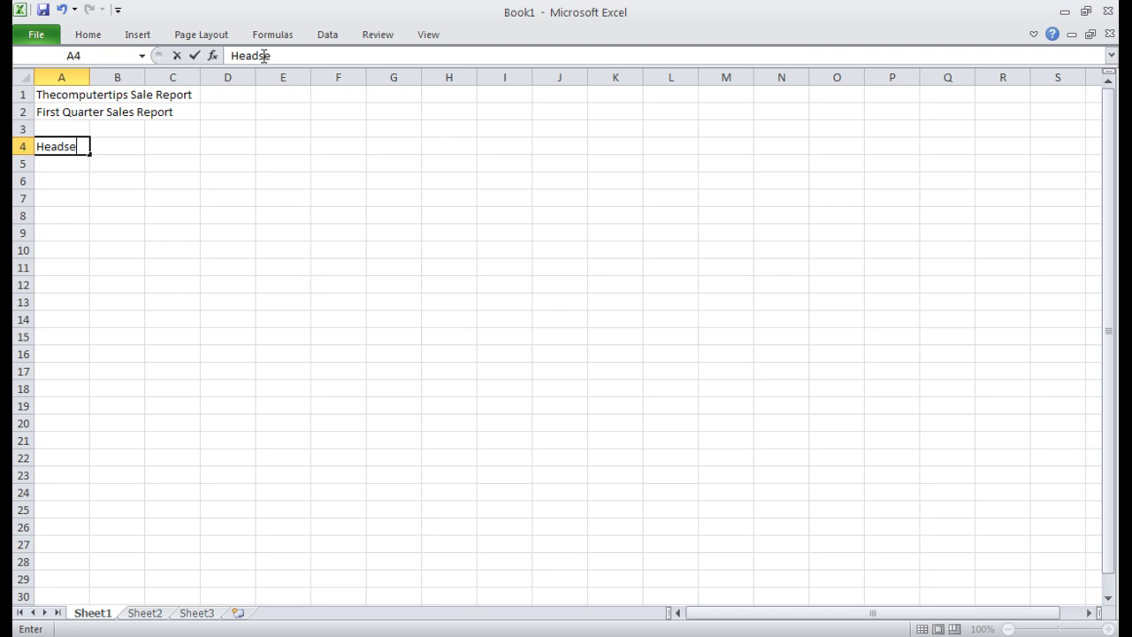
text(t)
key(Return)
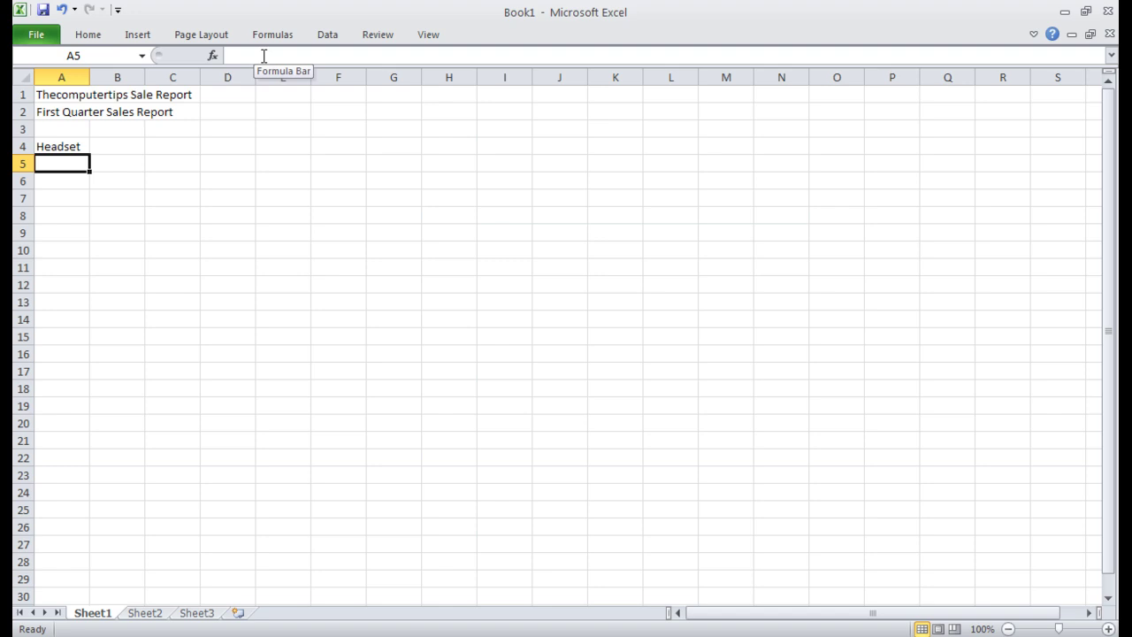
text(H)
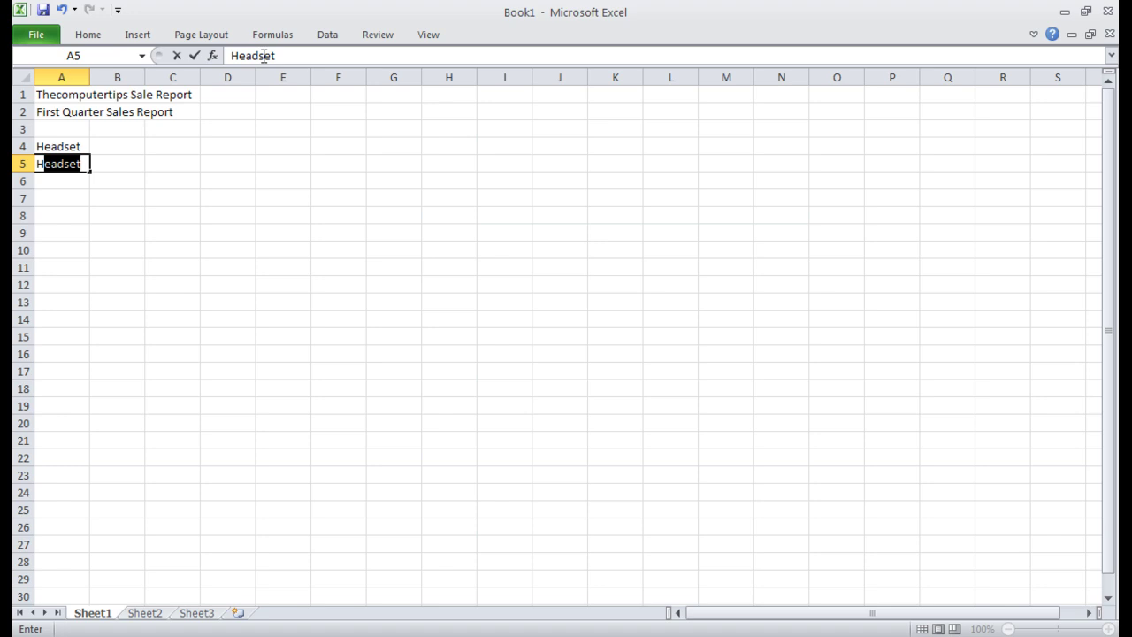
text(H)
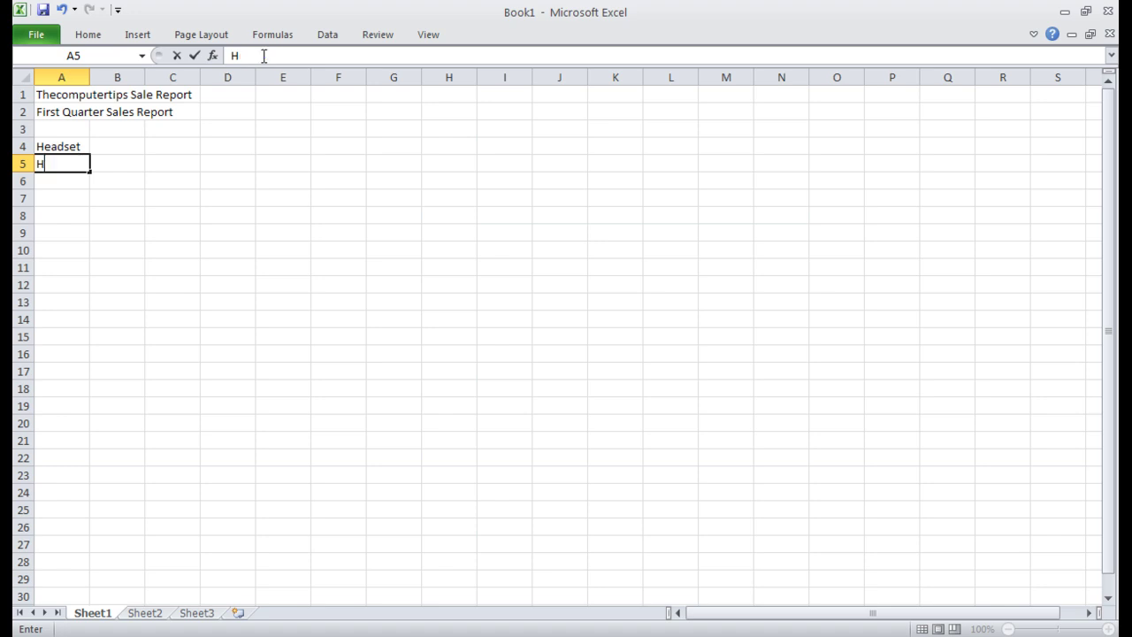
key(BackSpace)
text(T)
key(BackSpace)
text(Holster)
key(Return)
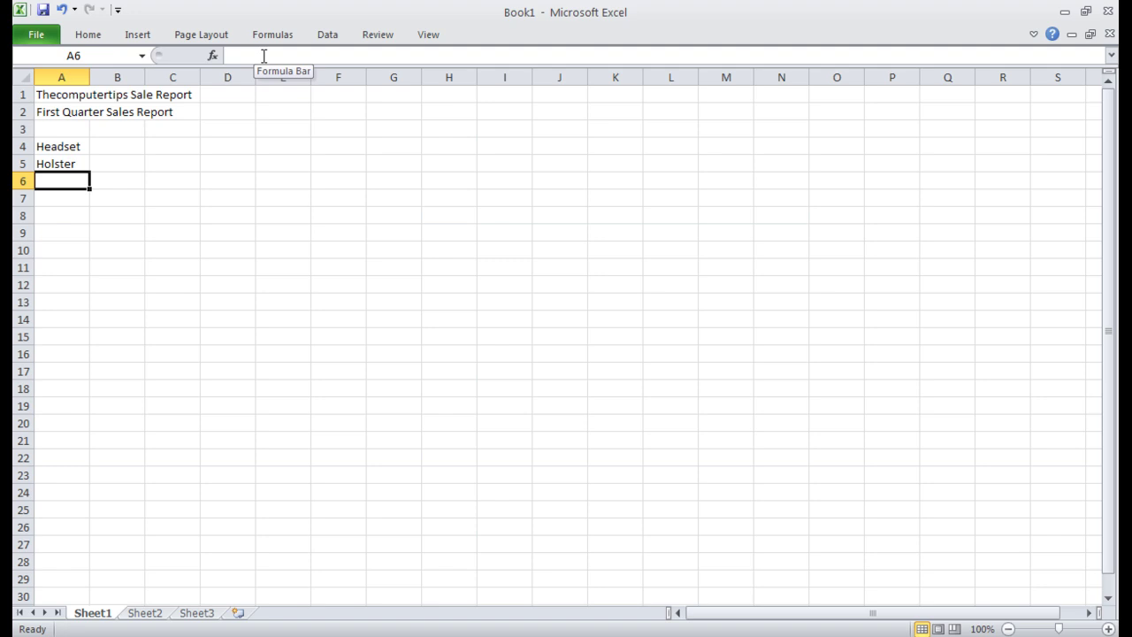
Step: Enter Microphone, Batteries and Total in A6 through A8
text(Mic)
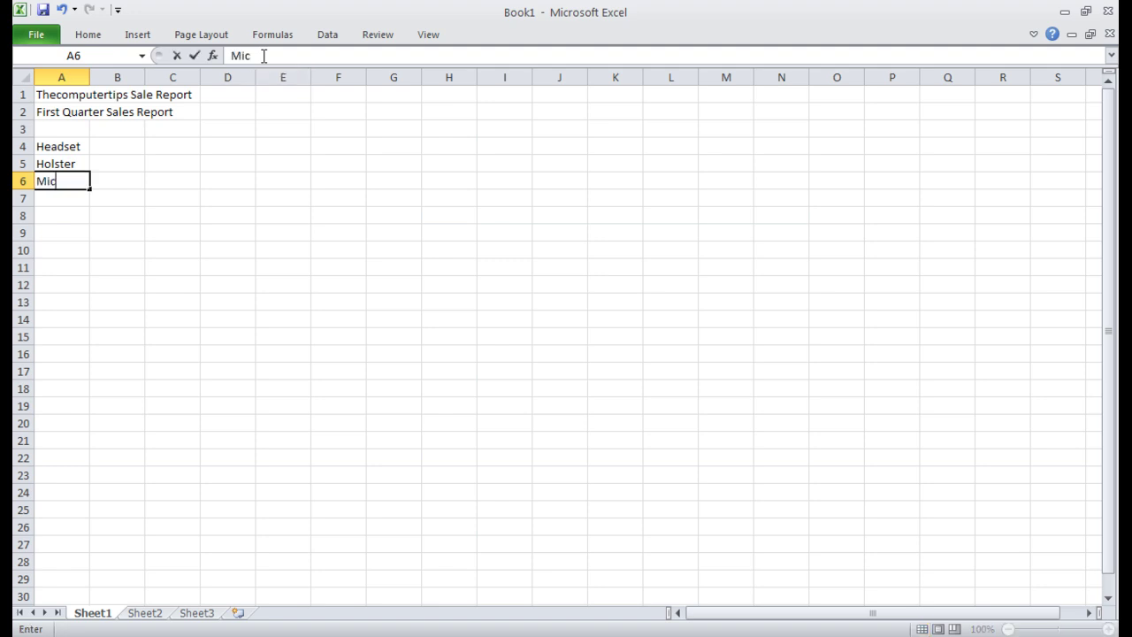
text(rophone)
key(Return)
text(Batteries)
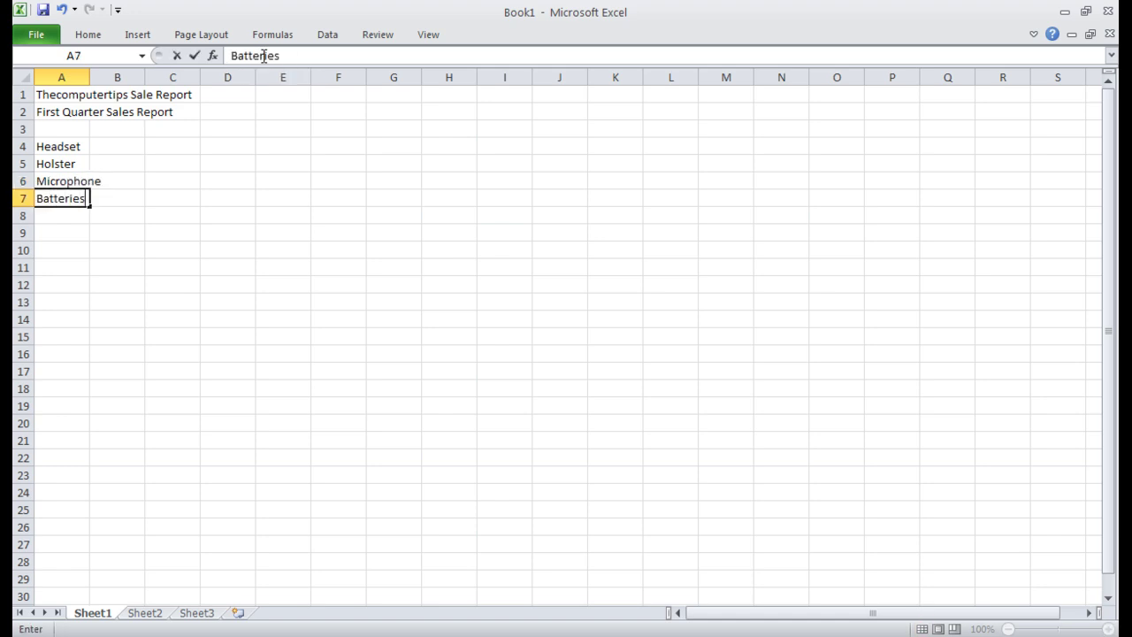
key(Return)
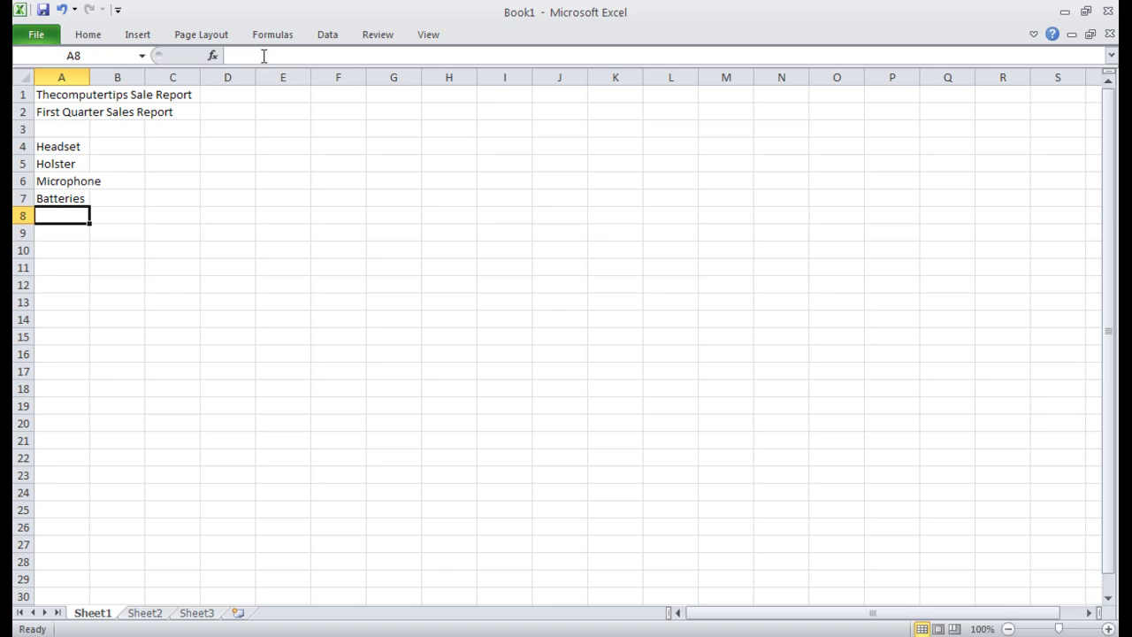
text(Total)
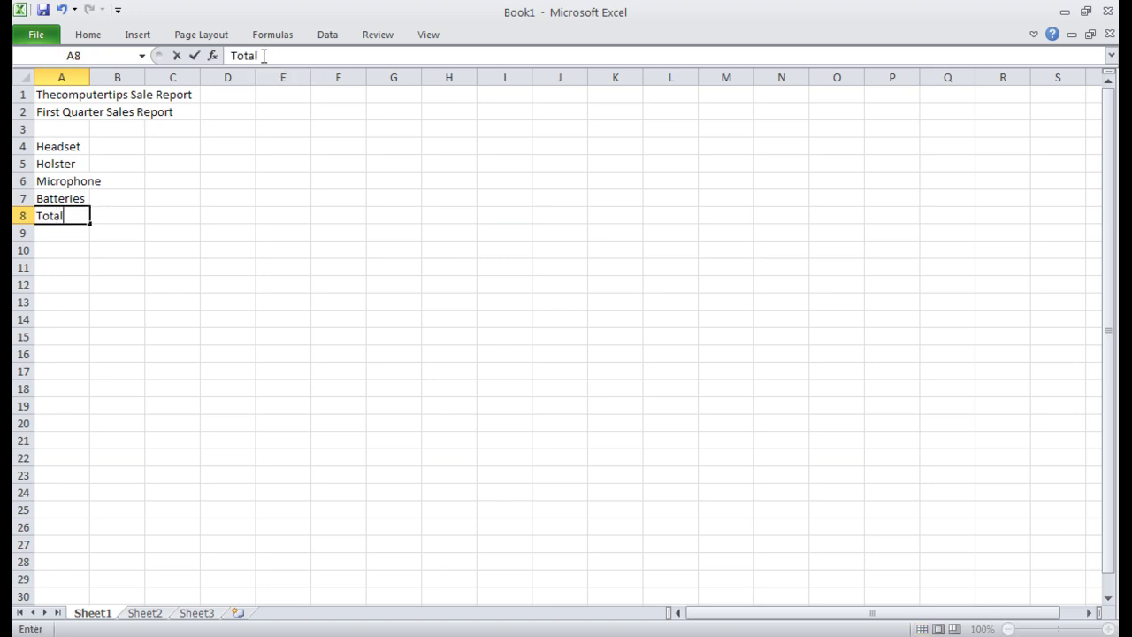